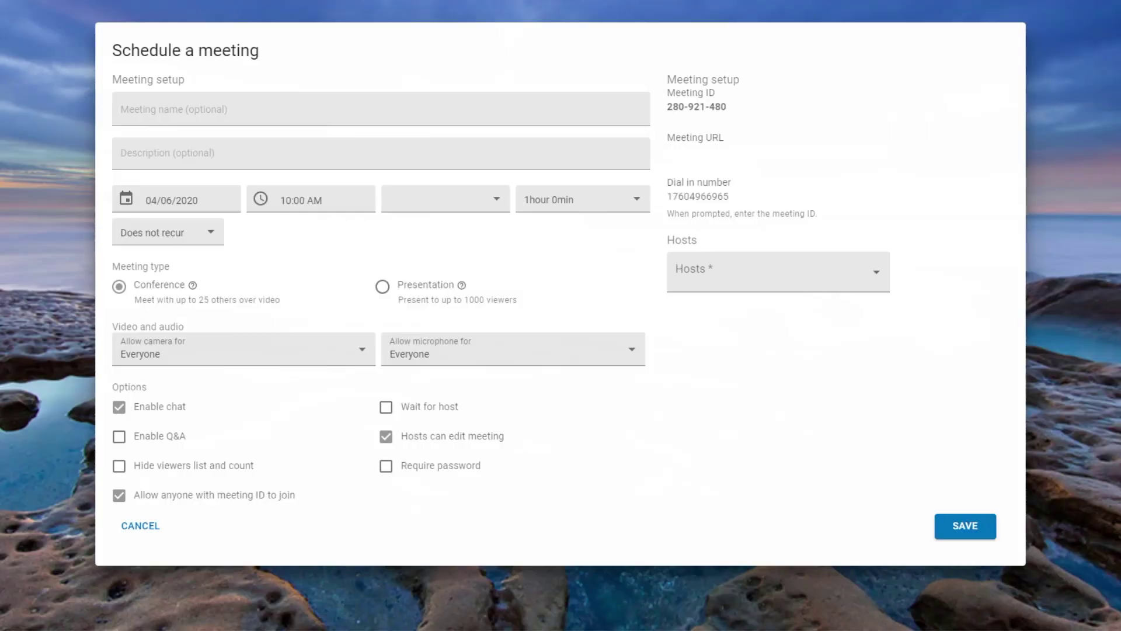
Step: Name the meeting 'Weekly sales team meeting', describe it as 'recap of past week and next week planning', and make it repeat weekly
{"action": "left_click", "coordinate": [381, 110]}
{"action": "type", "text": "Weekly sales team meeting"}
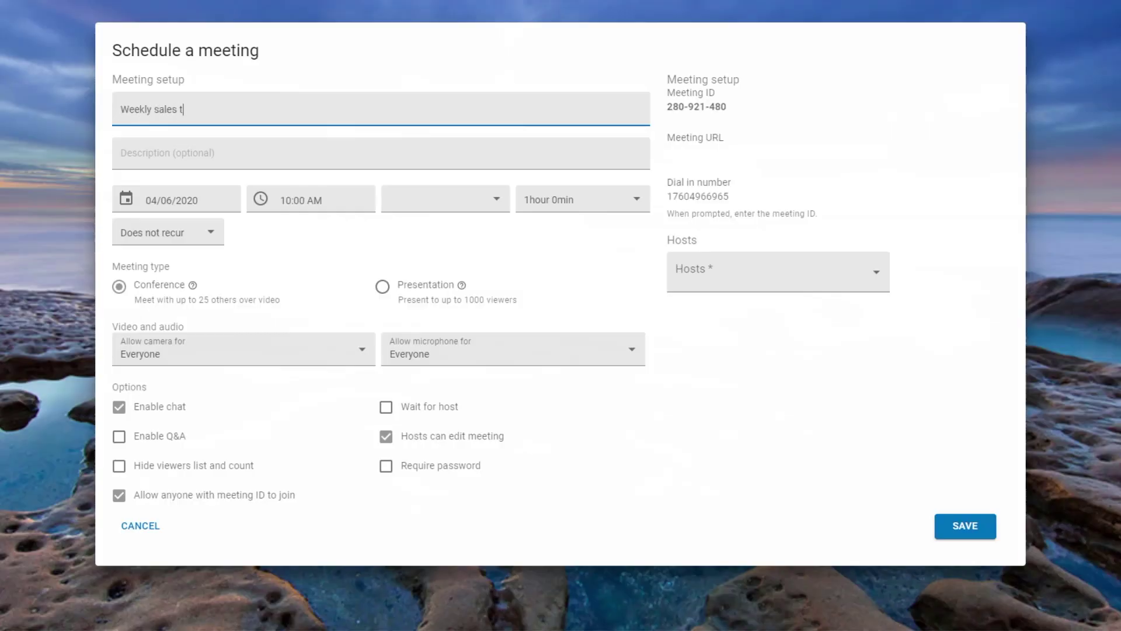
{"action": "left_click", "coordinate": [381, 153]}
{"action": "type", "text": "recap of past week and next week planning"}
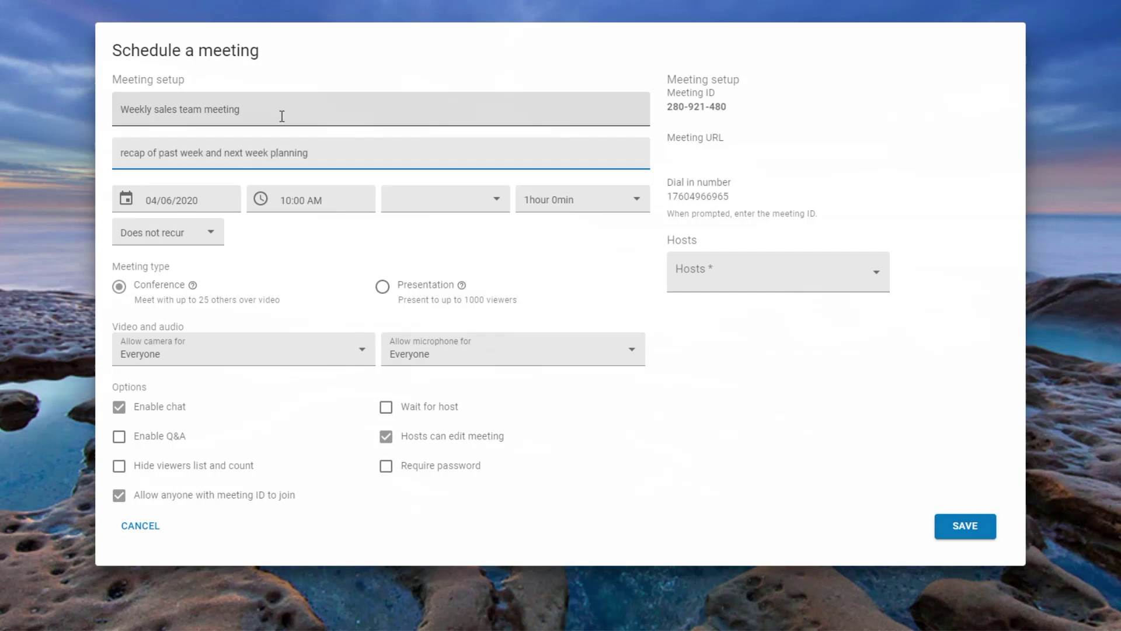
{"action": "left_click", "coordinate": [212, 233]}
{"action": "left_click", "coordinate": [185, 282]}
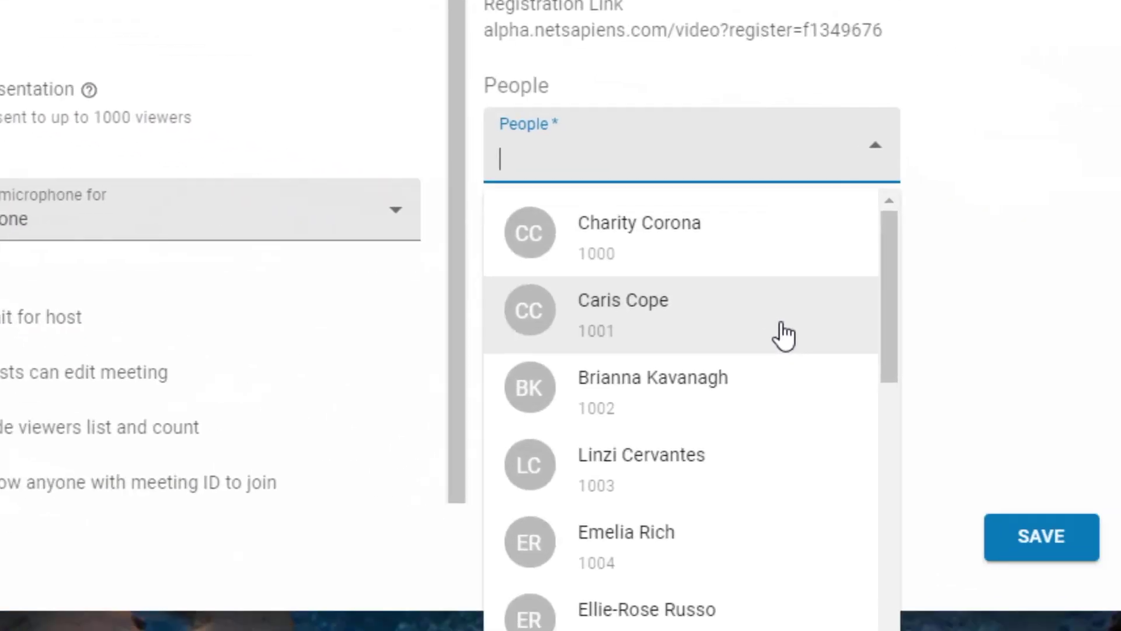
Step: Add two contacts to the meeting's people list and give both the Host role
{"action": "left_click", "coordinate": [784, 335]}
{"action": "left_click", "coordinate": [783, 333]}
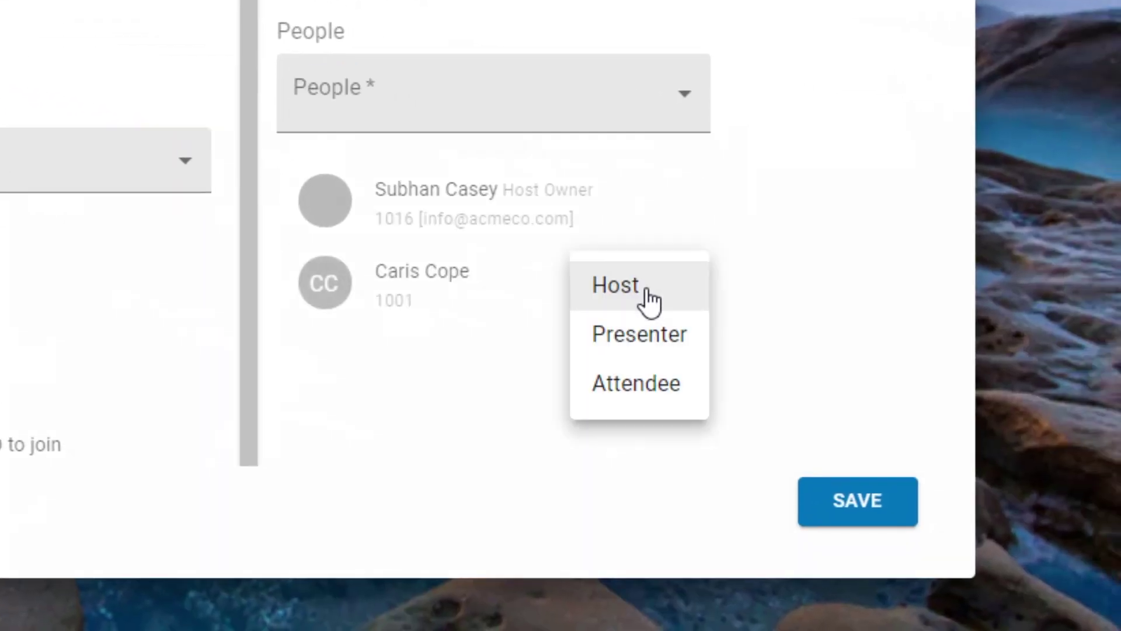
{"action": "left_click", "coordinate": [650, 301]}
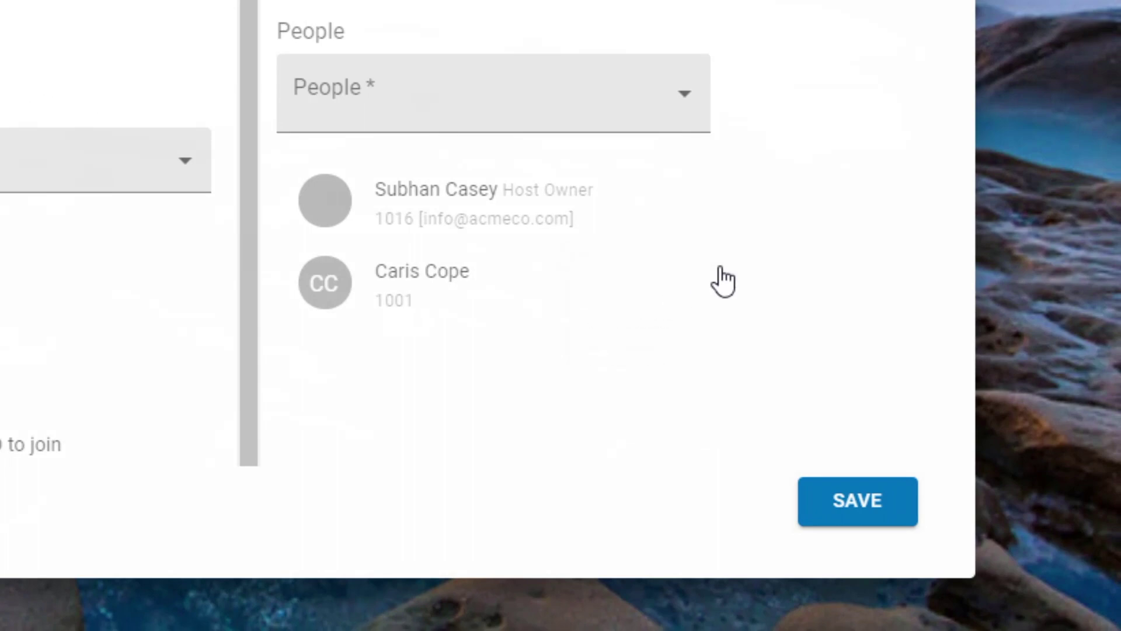
{"action": "left_click", "coordinate": [689, 94]}
{"action": "left_click", "coordinate": [590, 438]}
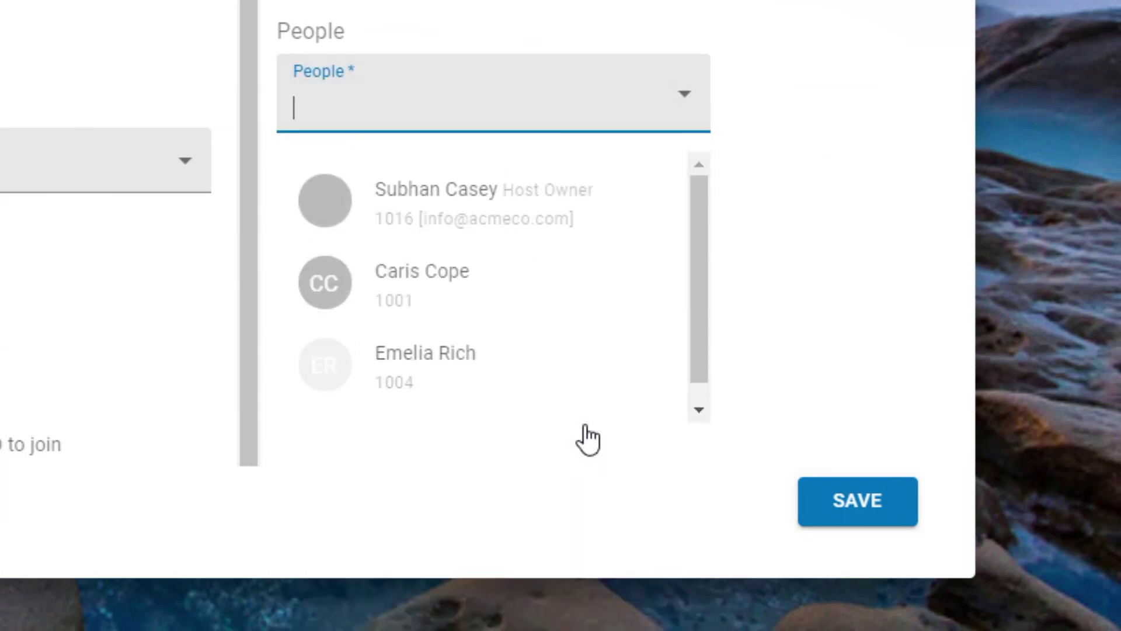
{"action": "left_click", "coordinate": [605, 379]}
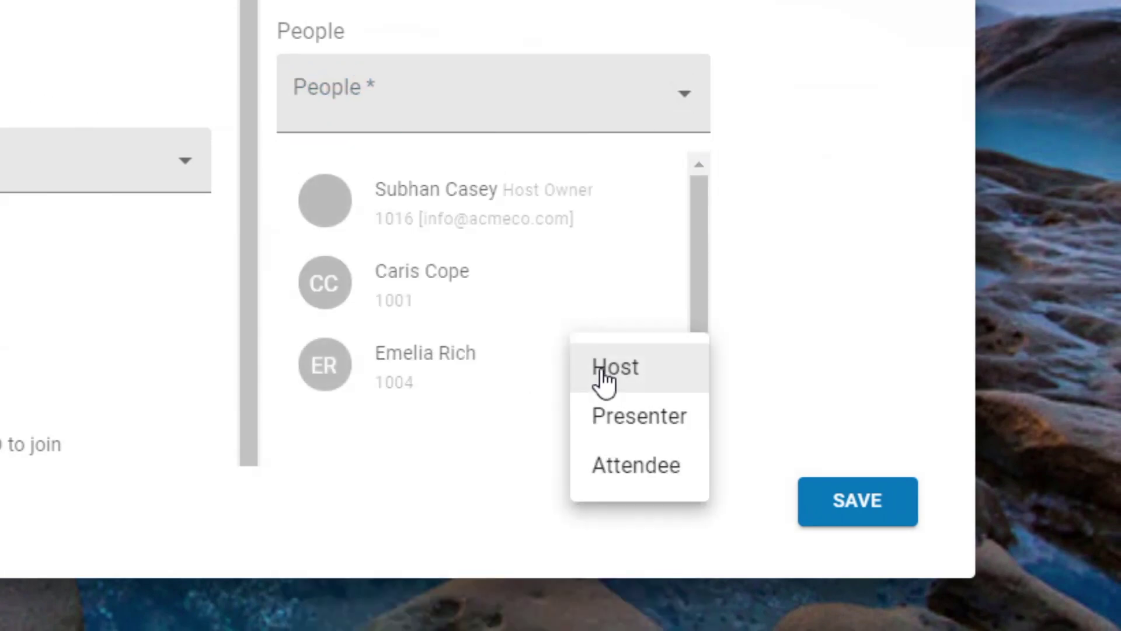
{"action": "left_click", "coordinate": [688, 380]}
Step: Add a third contact to the people list and change its role
{"action": "left_click", "coordinate": [700, 111]}
{"action": "left_click", "coordinate": [583, 589]}
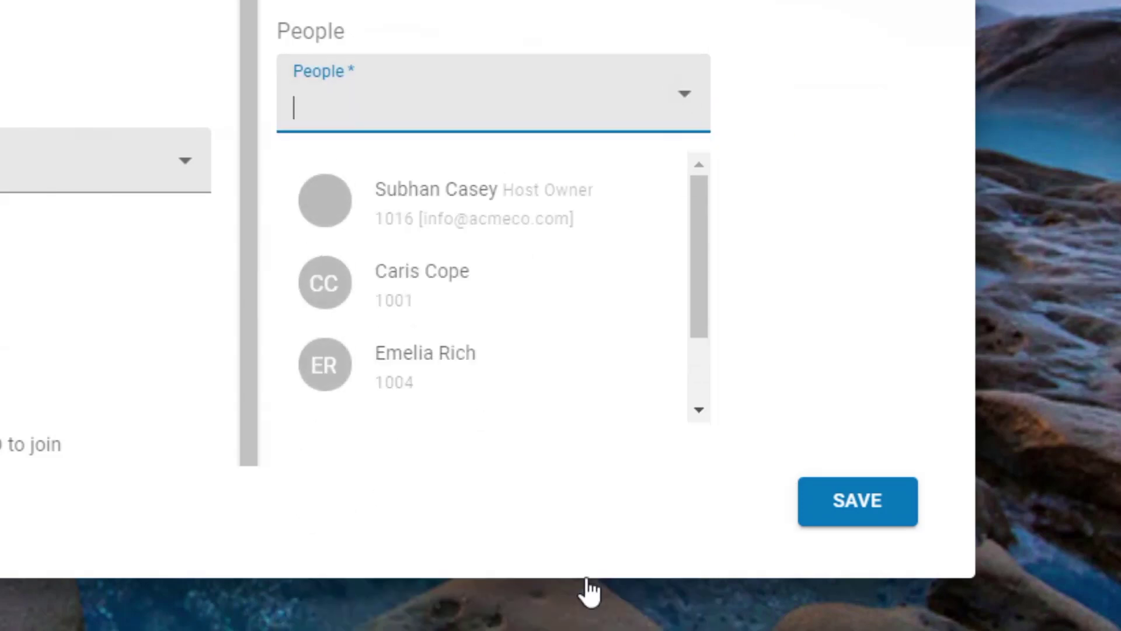
{"action": "scroll", "coordinate": [588, 403], "scroll_direction": "down", "scroll_amount": 1}
{"action": "left_click", "coordinate": [597, 368]}
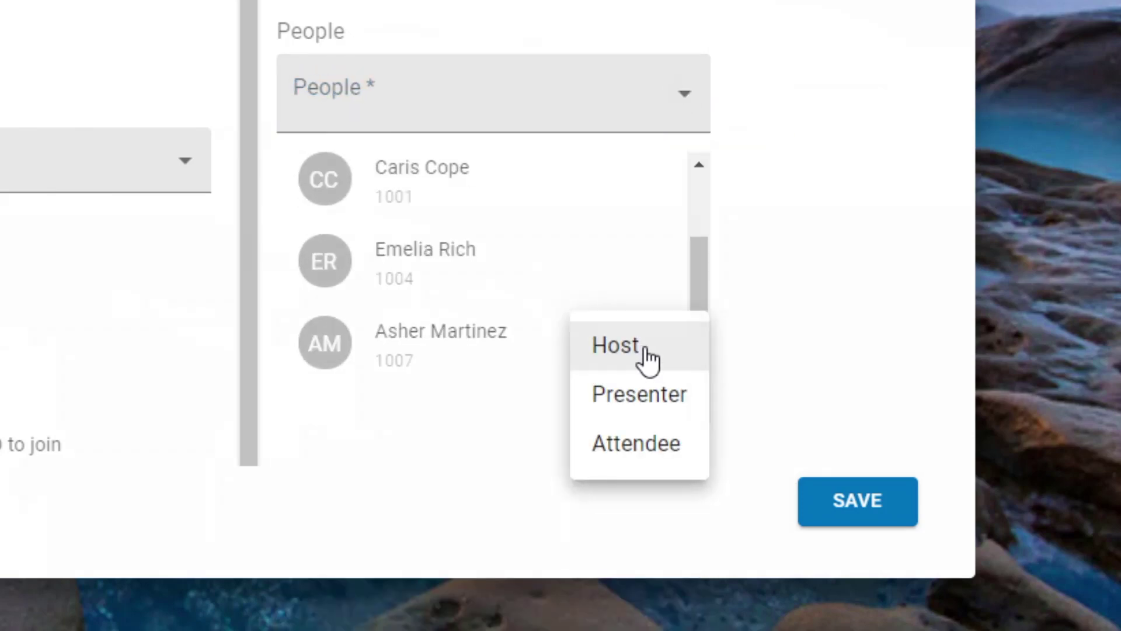
{"action": "left_click", "coordinate": [645, 358]}
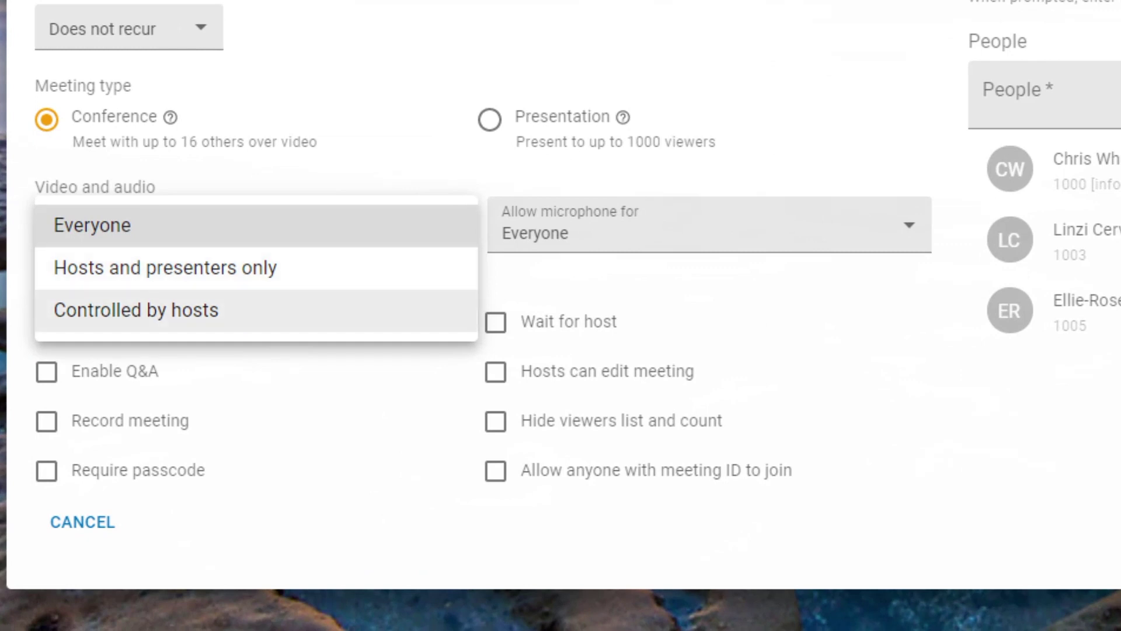
Step: Set both camera and microphone access to Controlled by hosts
{"action": "left_click", "coordinate": [136, 310]}
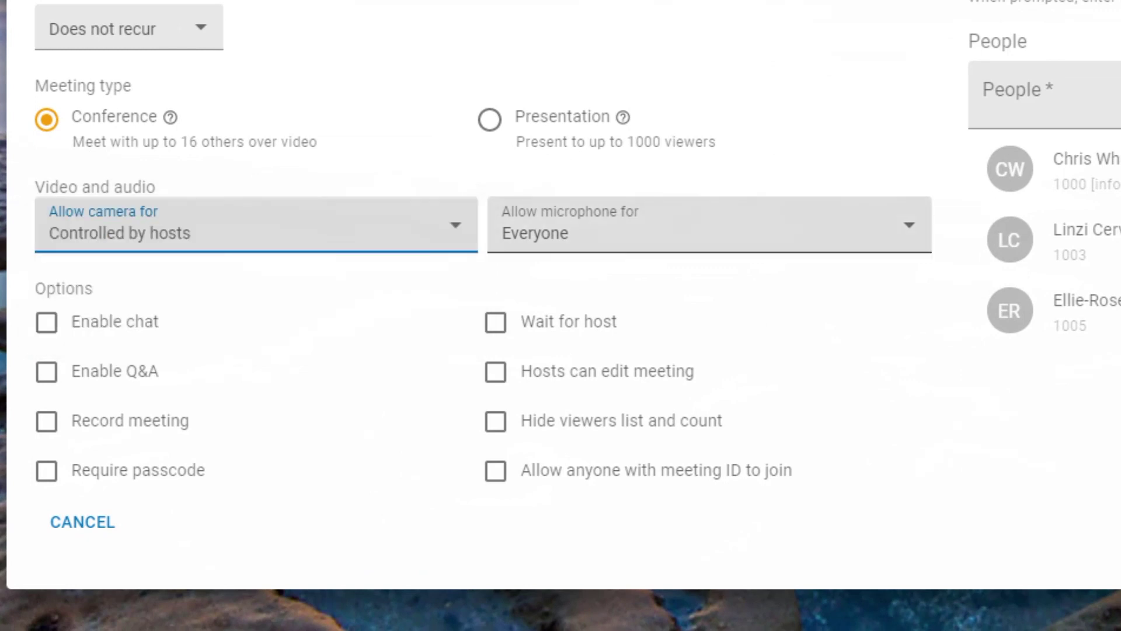
{"action": "left_click", "coordinate": [710, 227]}
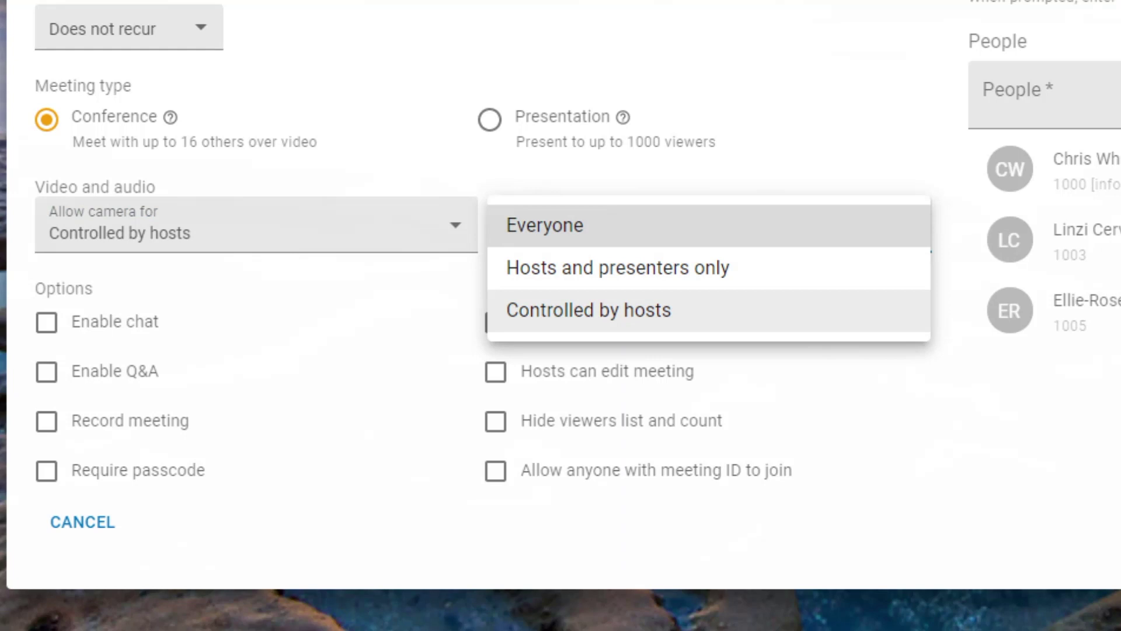
{"action": "left_click", "coordinate": [709, 310]}
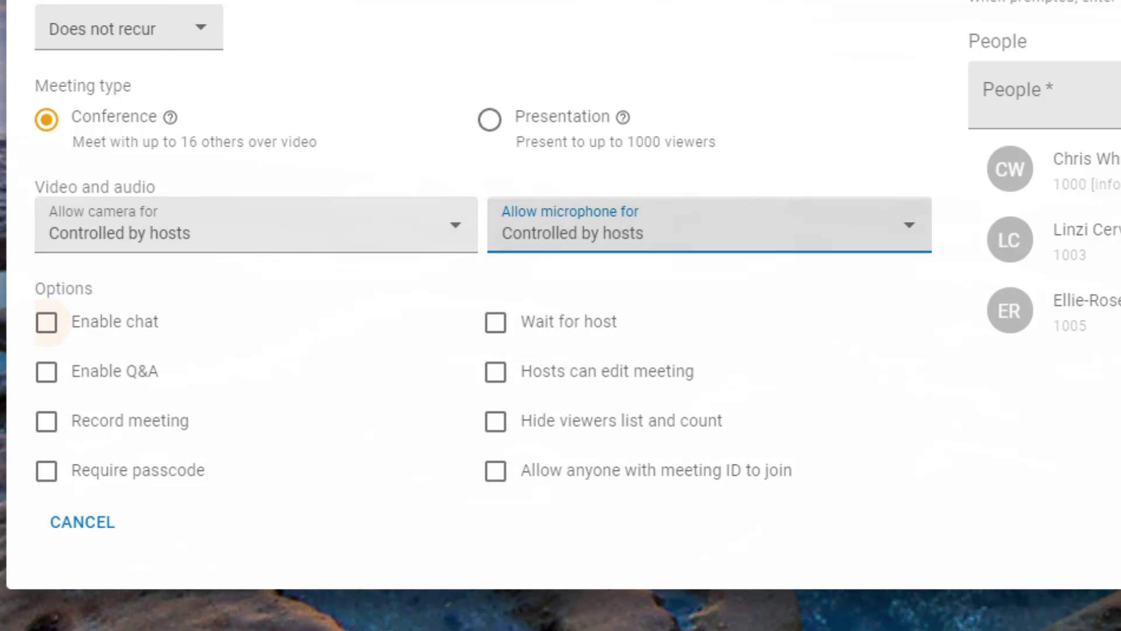
Step: Enable all eight options: chat, Q&A, recording, passcode, waiting room, host editing, hidden viewers, ID-only join
{"action": "left_click", "coordinate": [46, 322]}
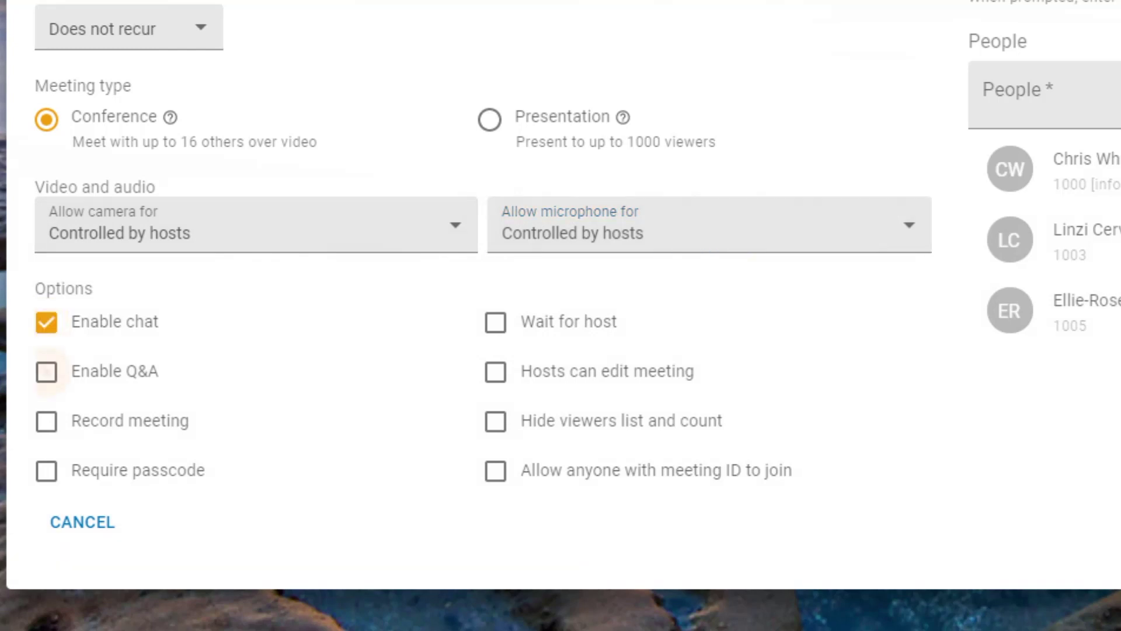
{"action": "left_click", "coordinate": [46, 372]}
{"action": "left_click", "coordinate": [46, 421]}
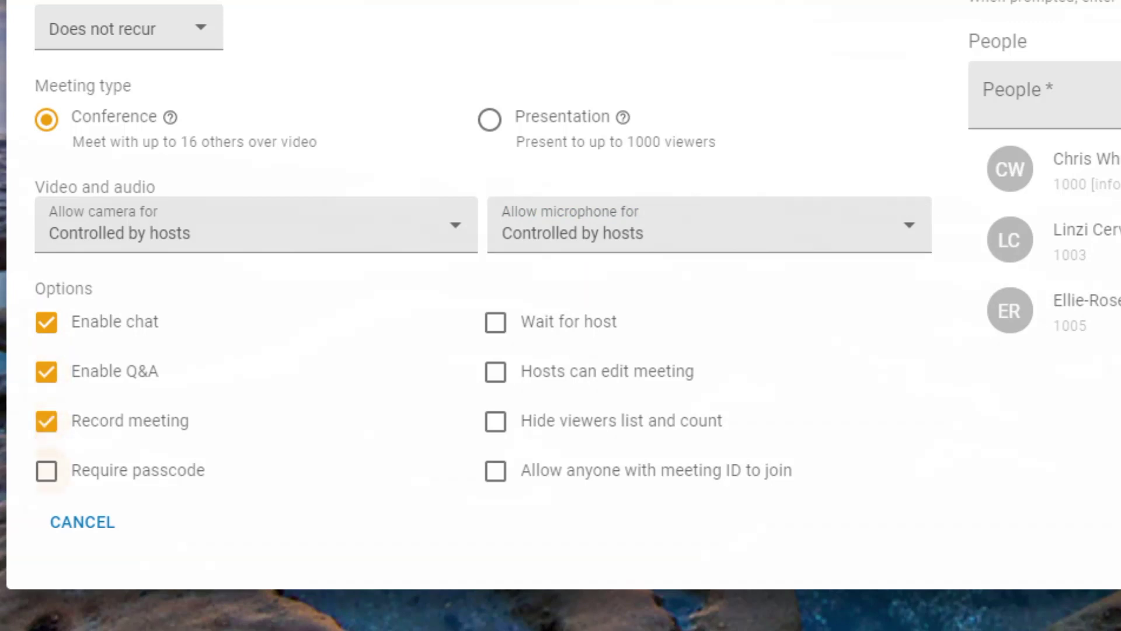
{"action": "left_click", "coordinate": [46, 471]}
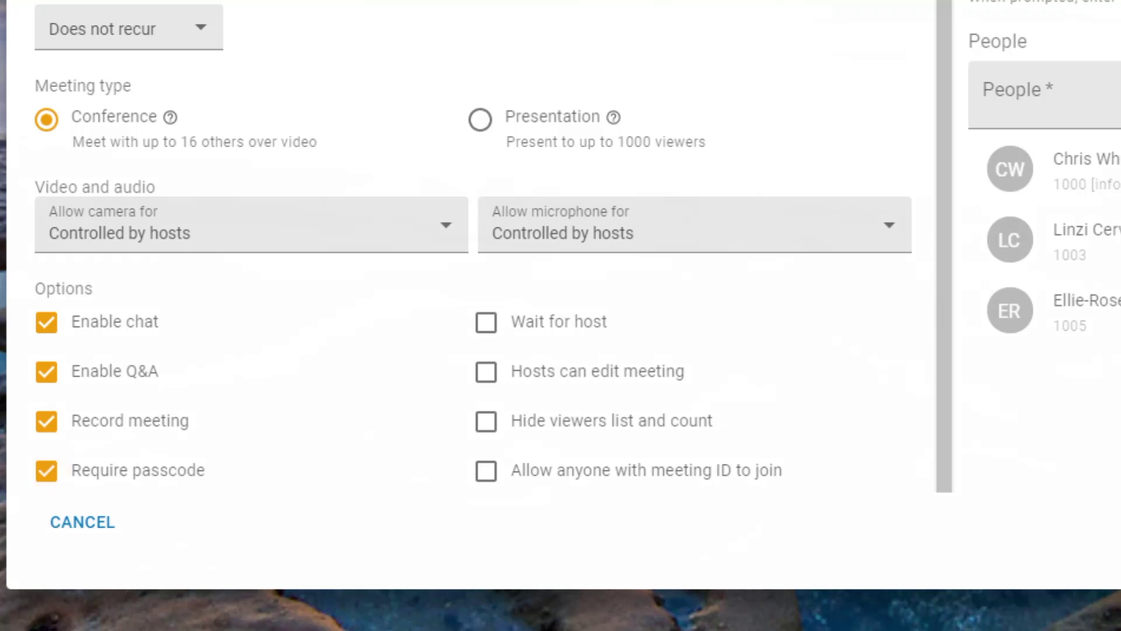
{"action": "left_click", "coordinate": [486, 322]}
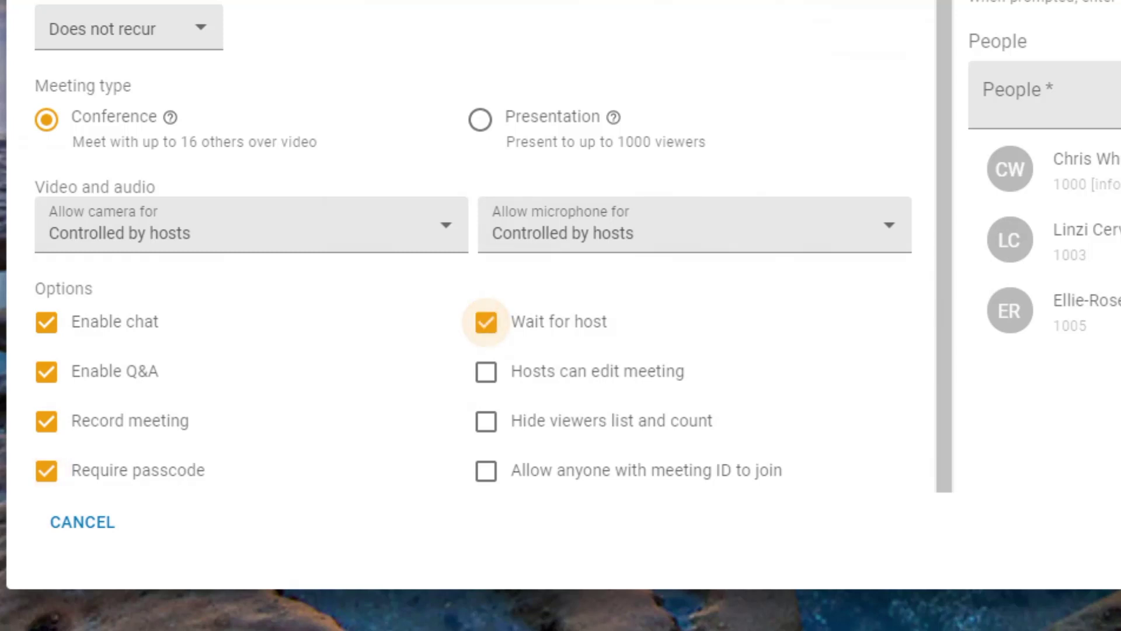
{"action": "left_click", "coordinate": [486, 371]}
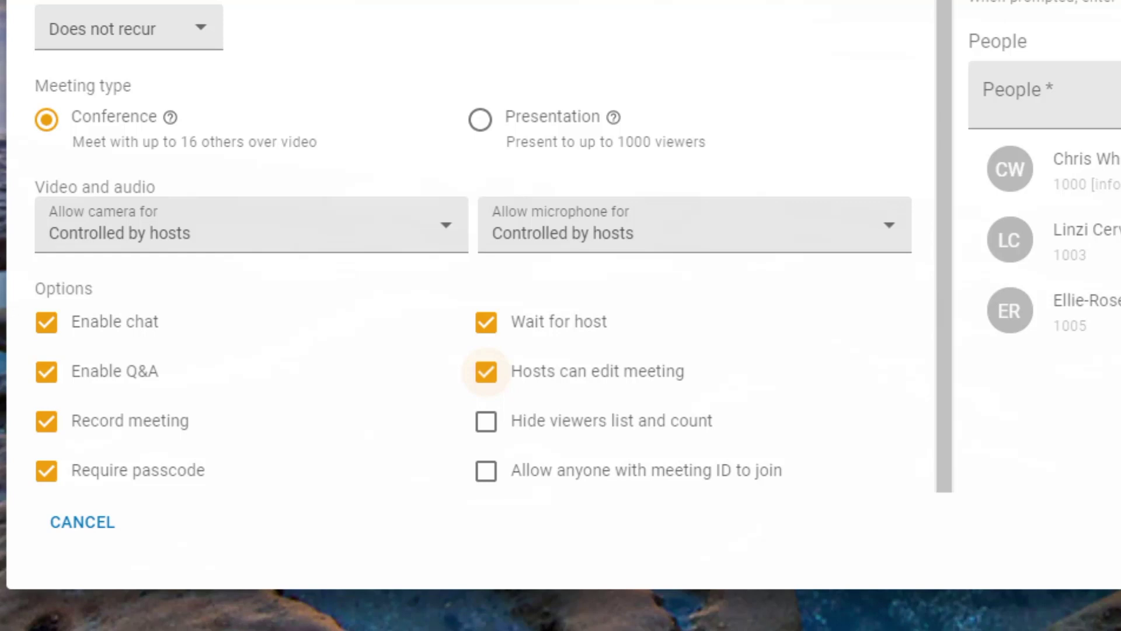
{"action": "left_click", "coordinate": [486, 422]}
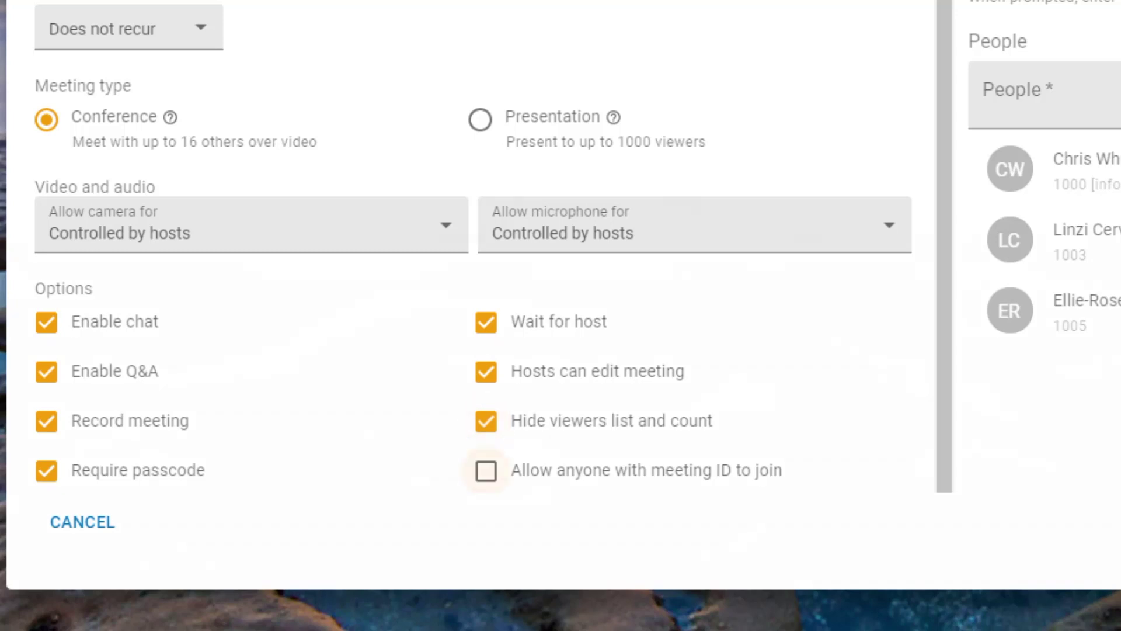
{"action": "left_click", "coordinate": [486, 471]}
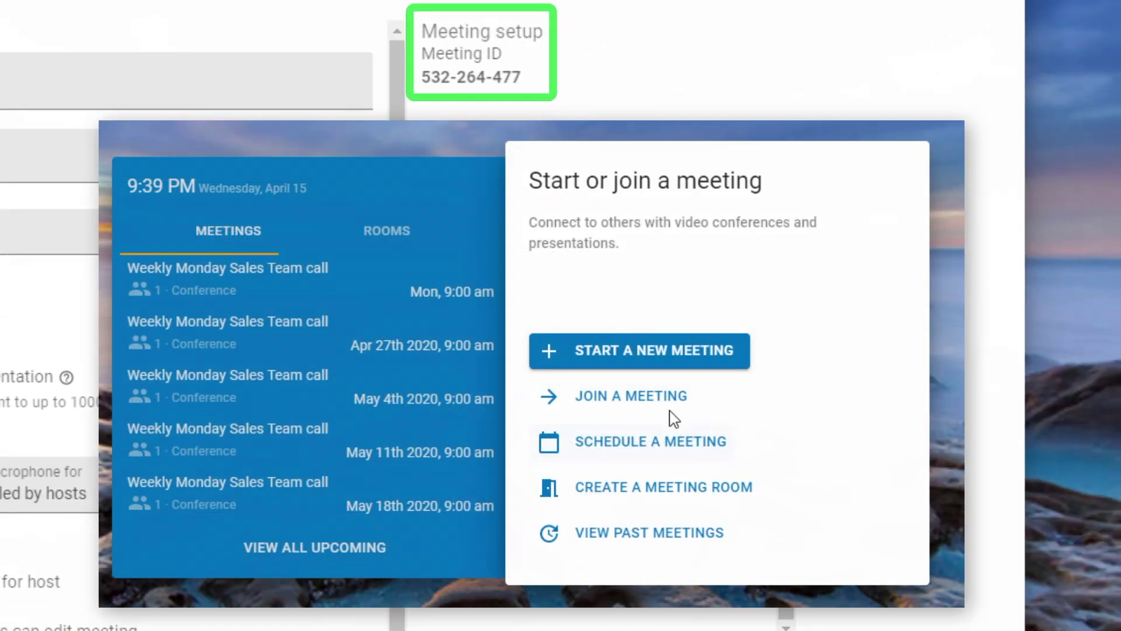
Step: Add another internal user and an outside guest's e-mail address to the meeting's People list
{"action": "left_click", "coordinate": [663, 412]}
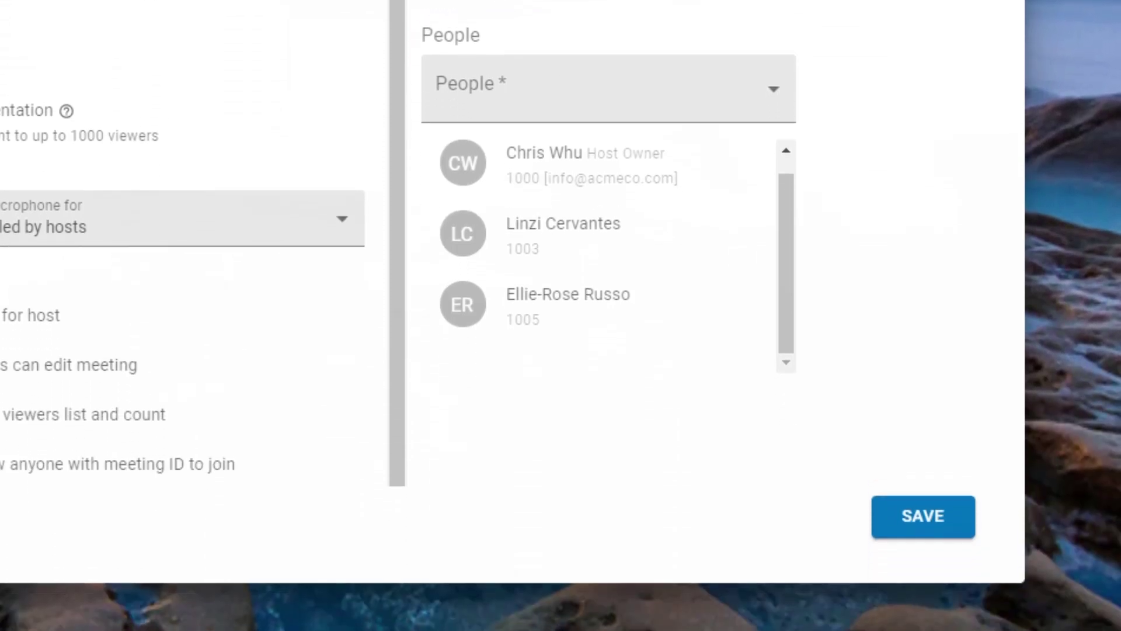
{"action": "scroll", "coordinate": [742, 207], "scroll_direction": "down", "scroll_amount": 5}
{"action": "left_click", "coordinate": [648, 292]}
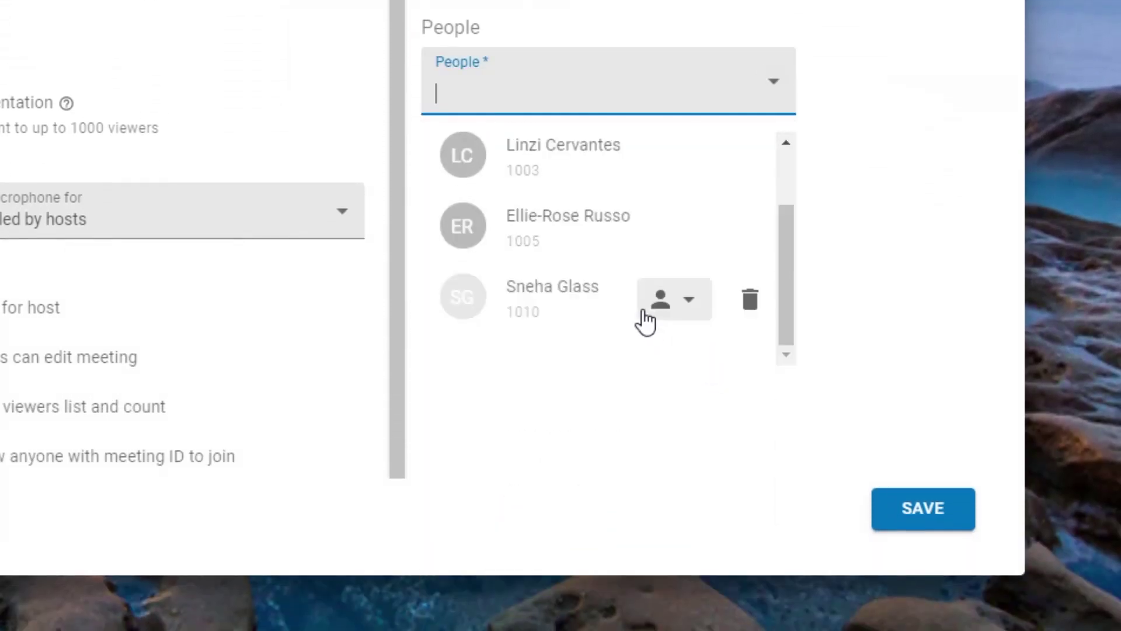
{"action": "left_click", "coordinate": [636, 100]}
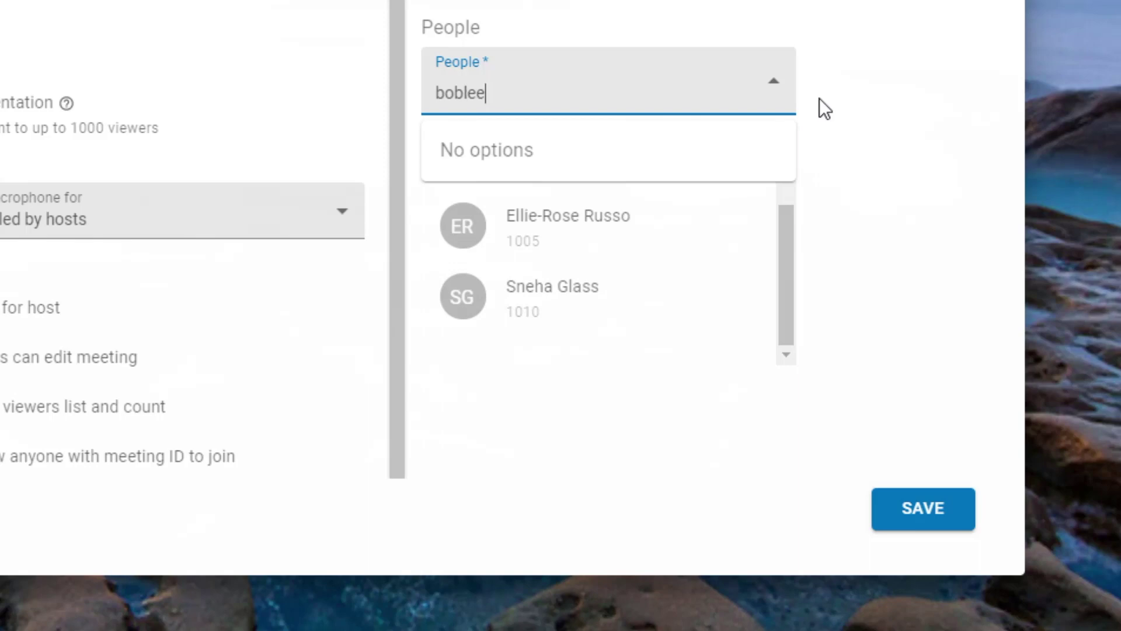
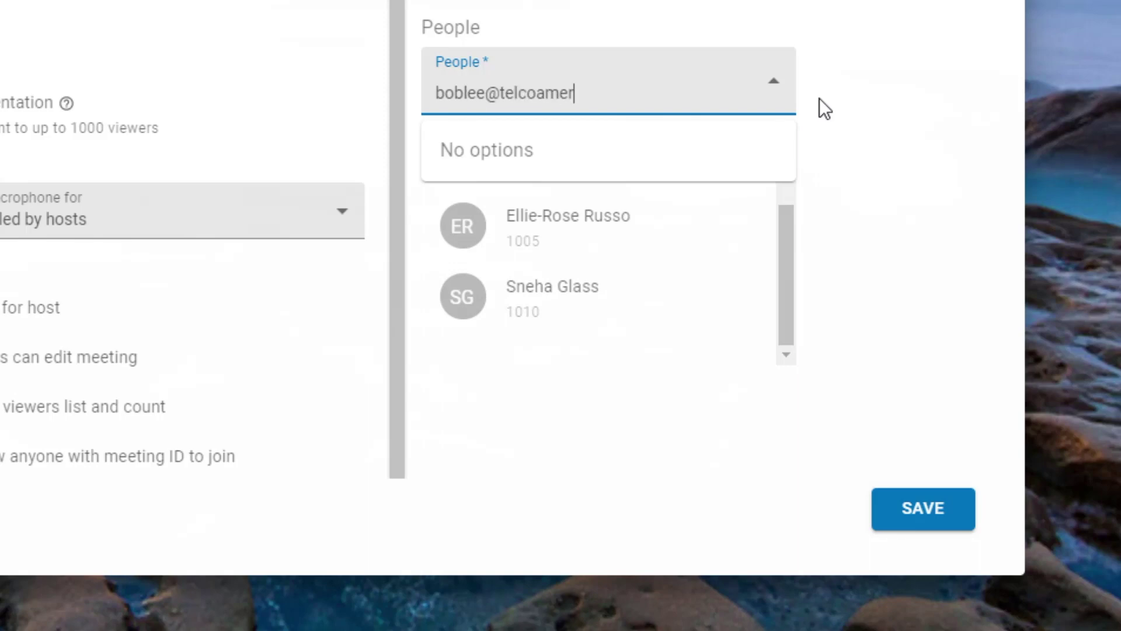
{"action": "key", "text": "Return"}
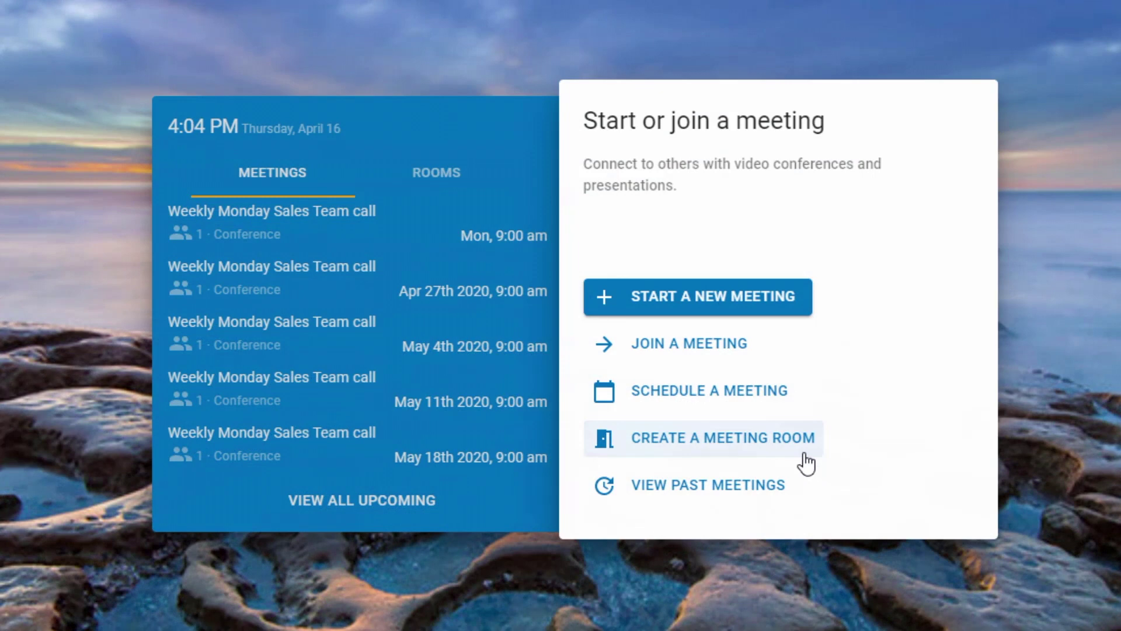
Step: Enter the Sales Team meeting room from the Rooms list with camera off and microphone on
{"action": "left_click", "coordinate": [449, 173]}
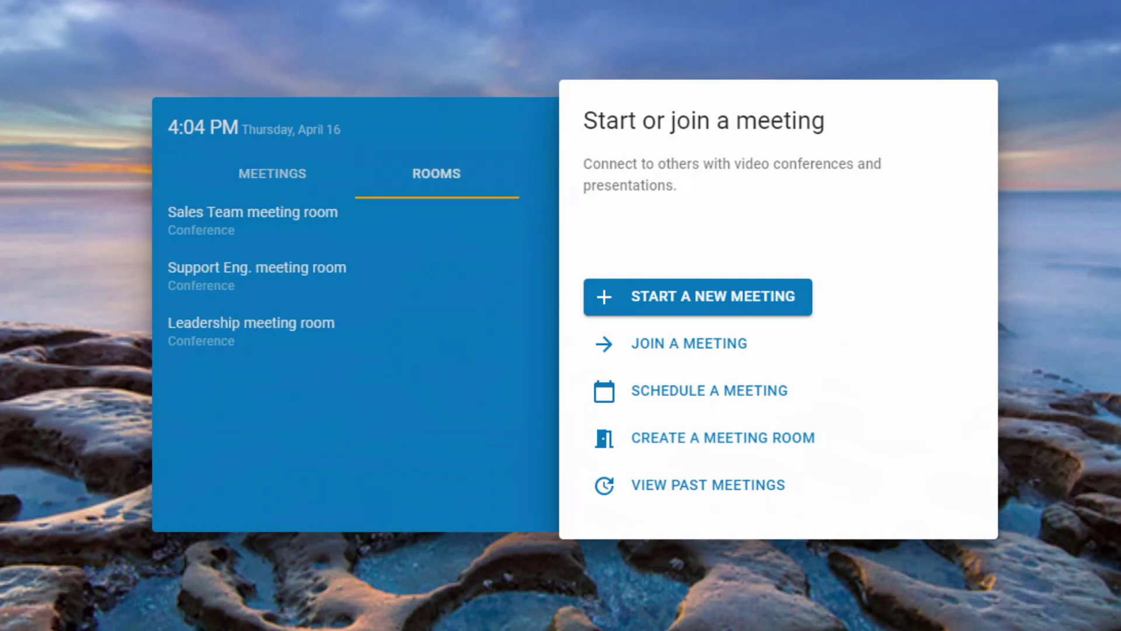
{"action": "mouse_move", "coordinate": [350, 225]}
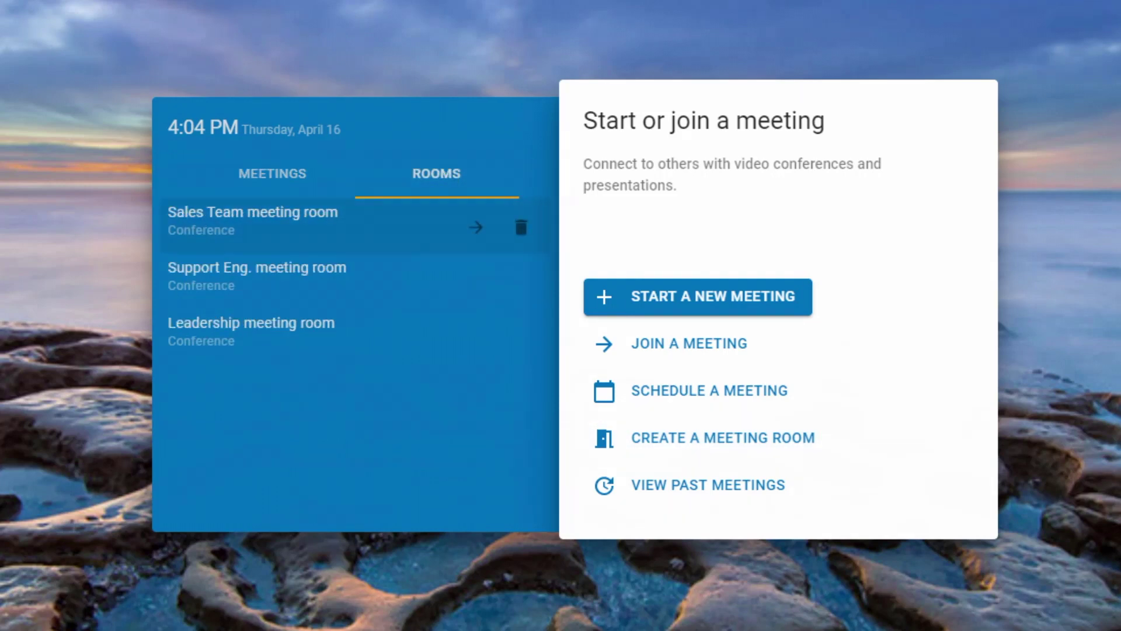
{"action": "left_click", "coordinate": [477, 233]}
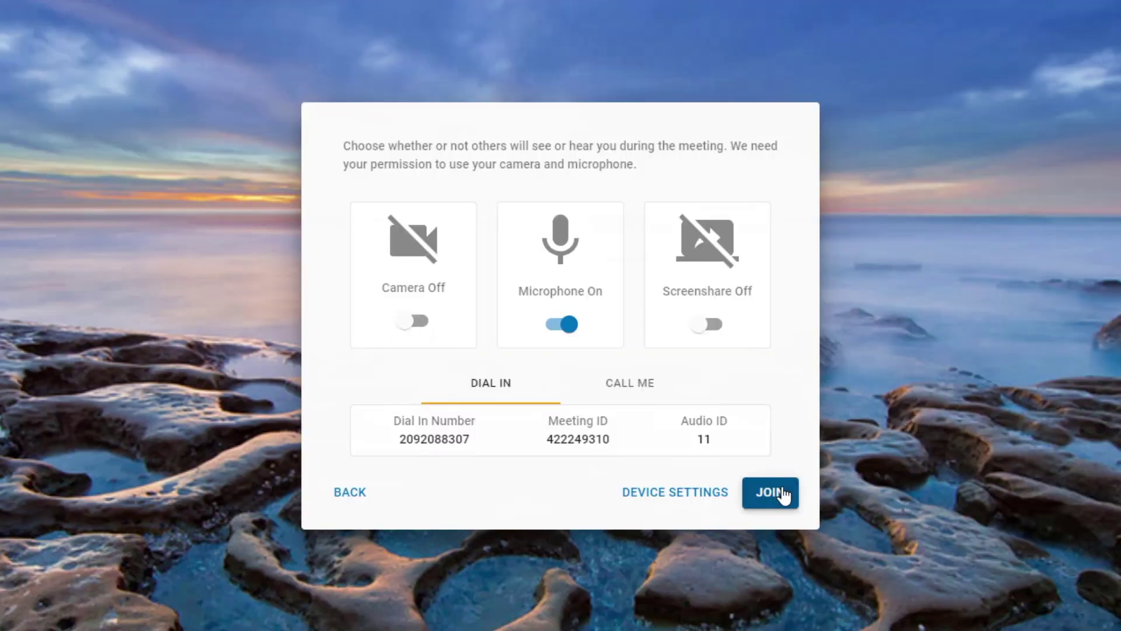
{"action": "left_click", "coordinate": [771, 493]}
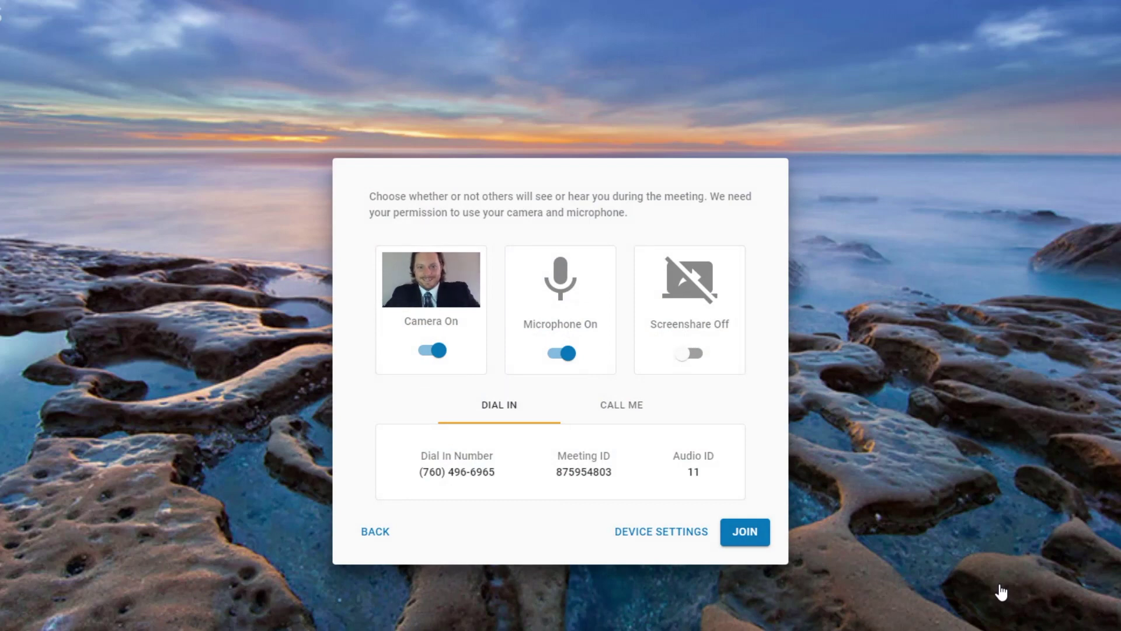
Step: Turn on screen sharing and share Your Entire Screen after checking the window and tab options
{"action": "left_click", "coordinate": [693, 357]}
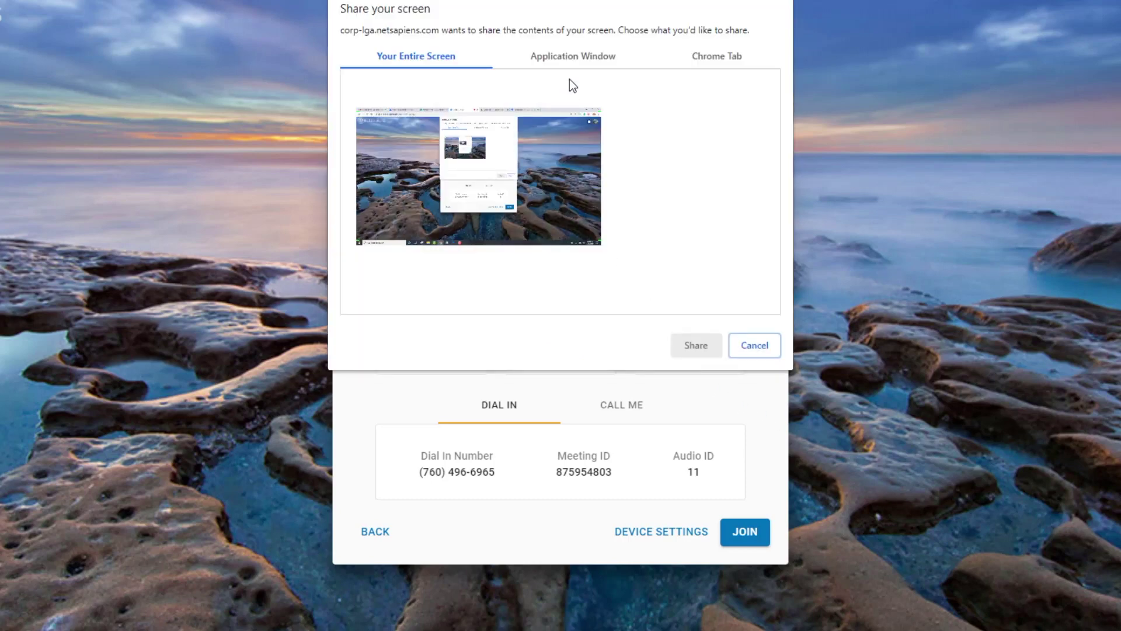
{"action": "left_click", "coordinate": [574, 54]}
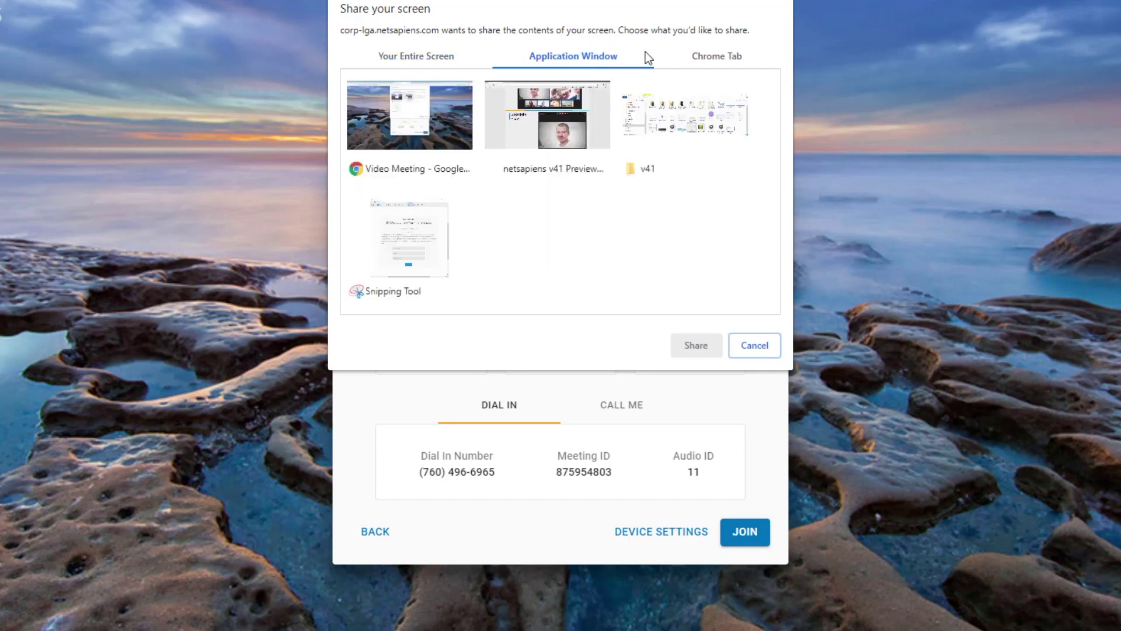
{"action": "left_click", "coordinate": [716, 58]}
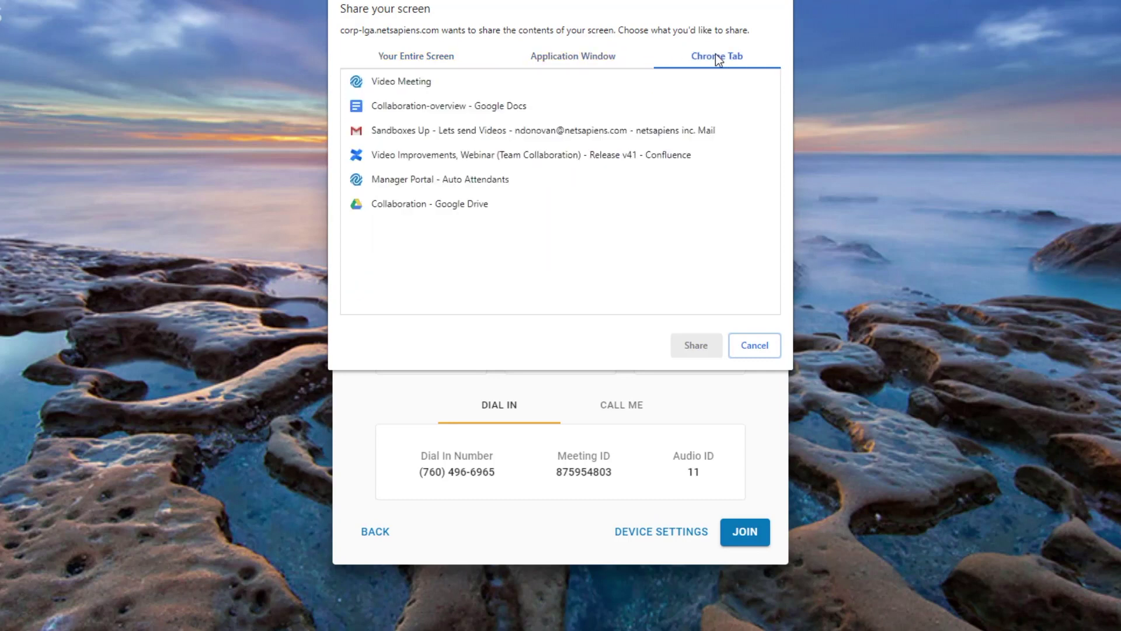
{"action": "left_click", "coordinate": [465, 56]}
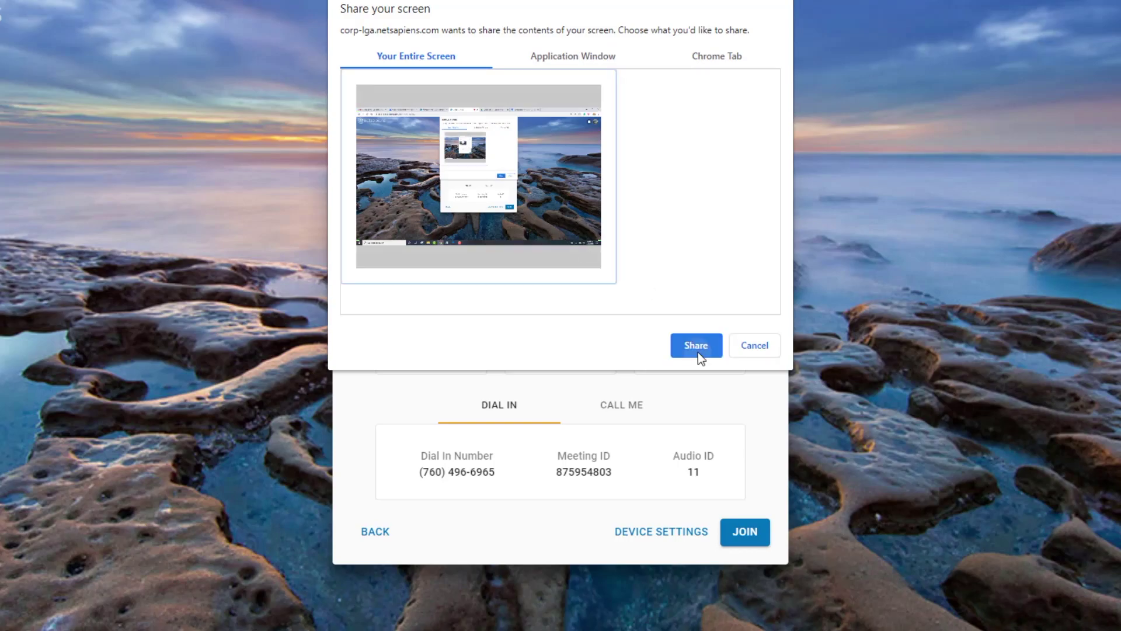
{"action": "left_click", "coordinate": [696, 347]}
Step: Join the room, try the Spotlight layout, then switch the video layout to Conversation
{"action": "left_click", "coordinate": [745, 532]}
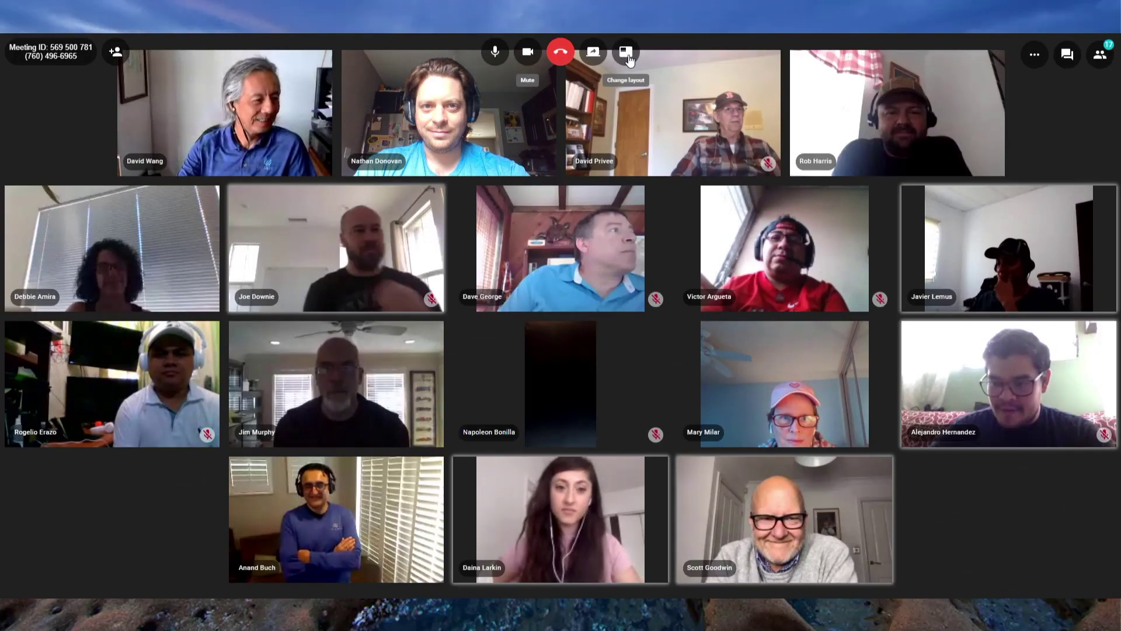
{"action": "left_click", "coordinate": [628, 55]}
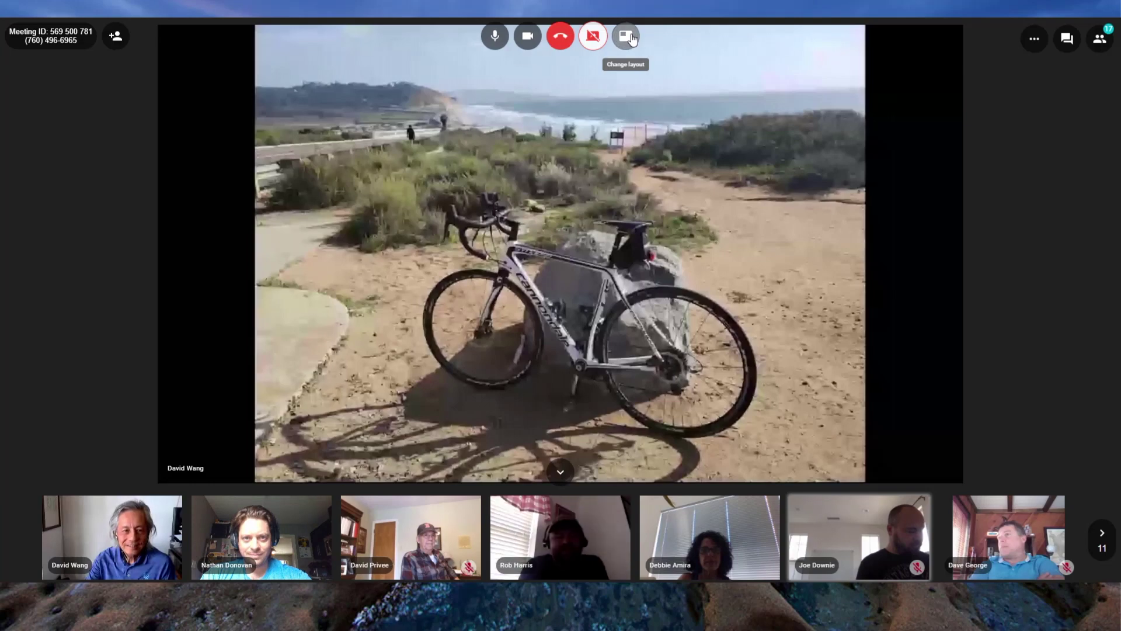
{"action": "left_click", "coordinate": [626, 36]}
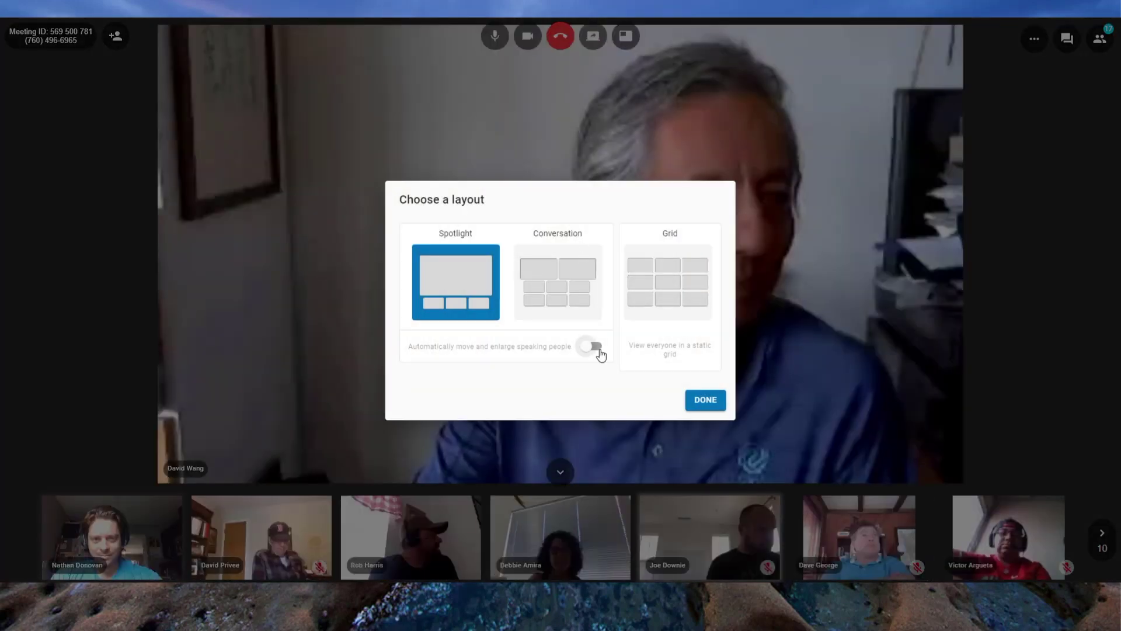
{"action": "left_click", "coordinate": [707, 399]}
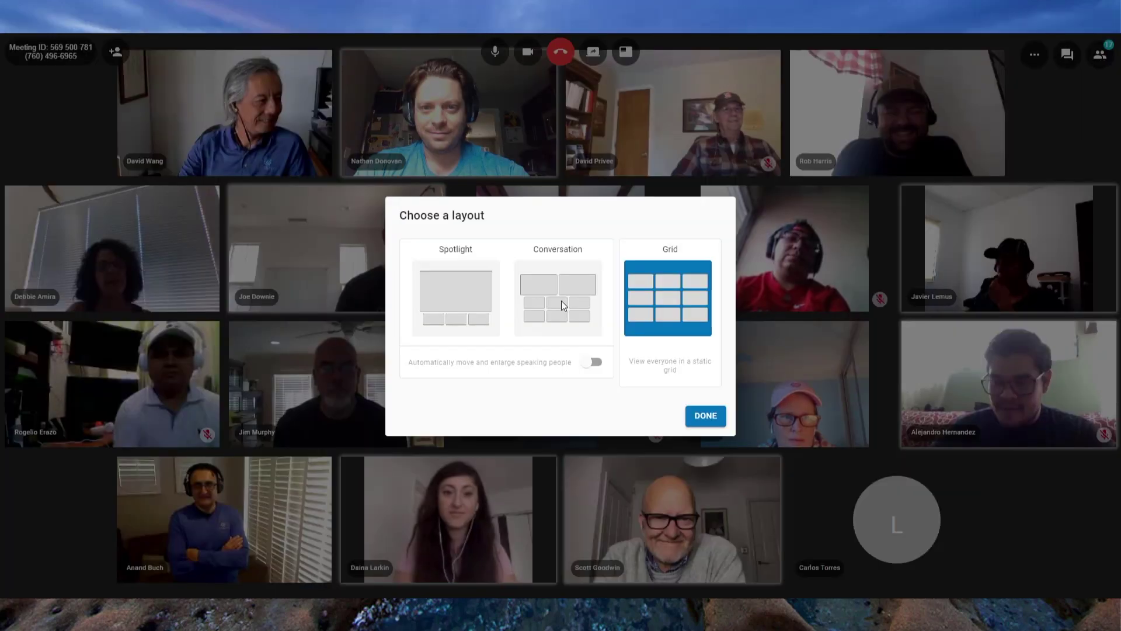
{"action": "left_click", "coordinate": [562, 301]}
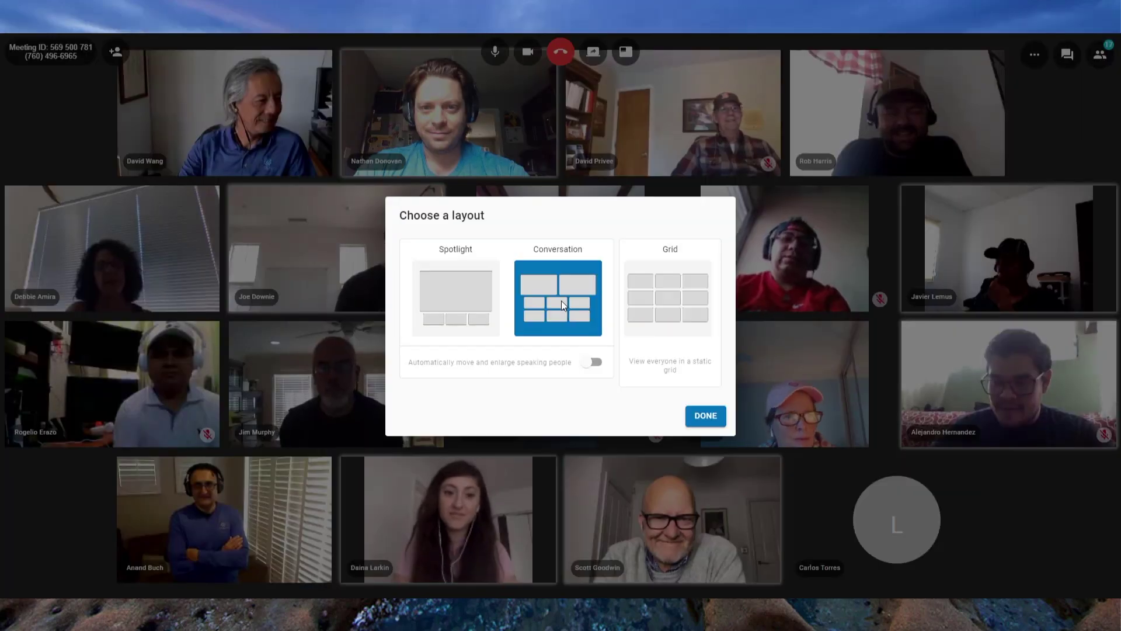
{"action": "left_click", "coordinate": [710, 417]}
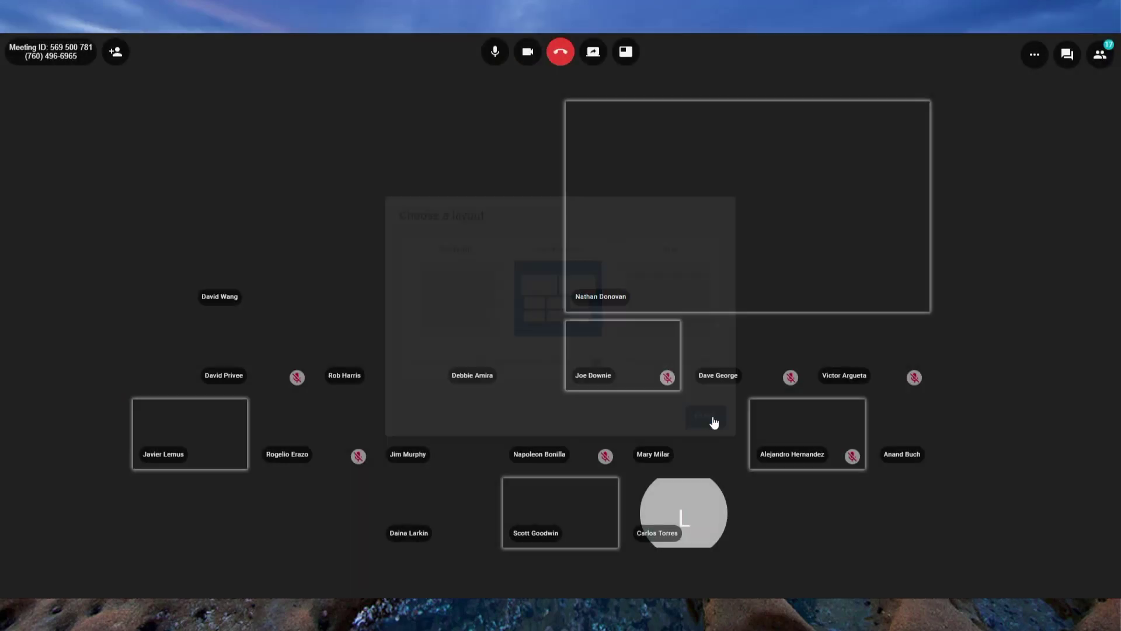